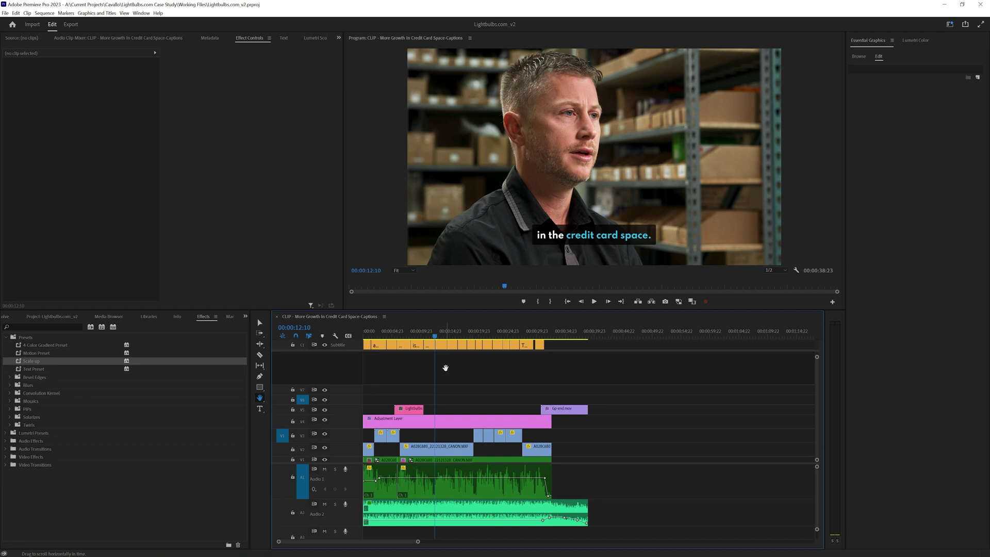
Upgrade all transcribed caption clips to graphics on V7, then select the new graphic clips.
key("v")
left_click_drag(553, 371, 356, 339)
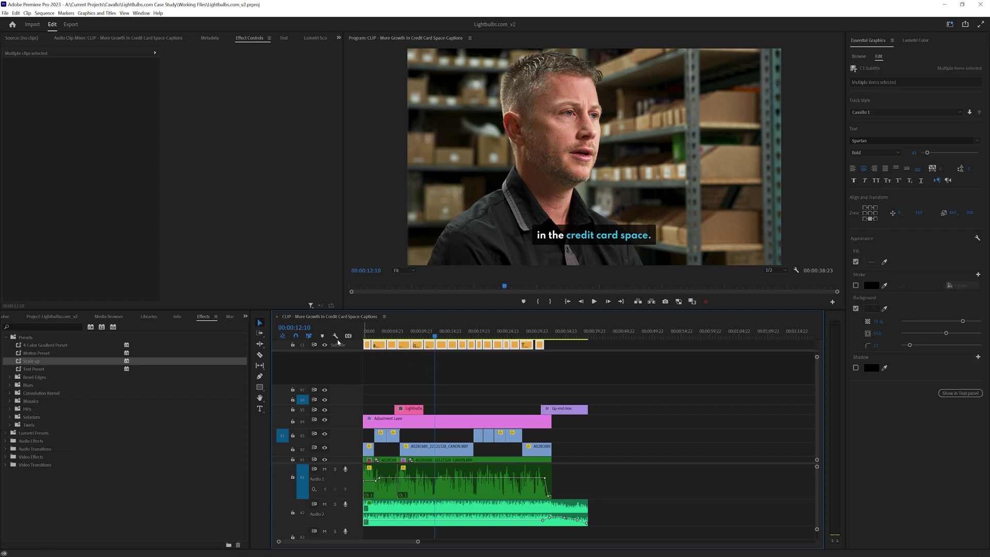
left_click(97, 13)
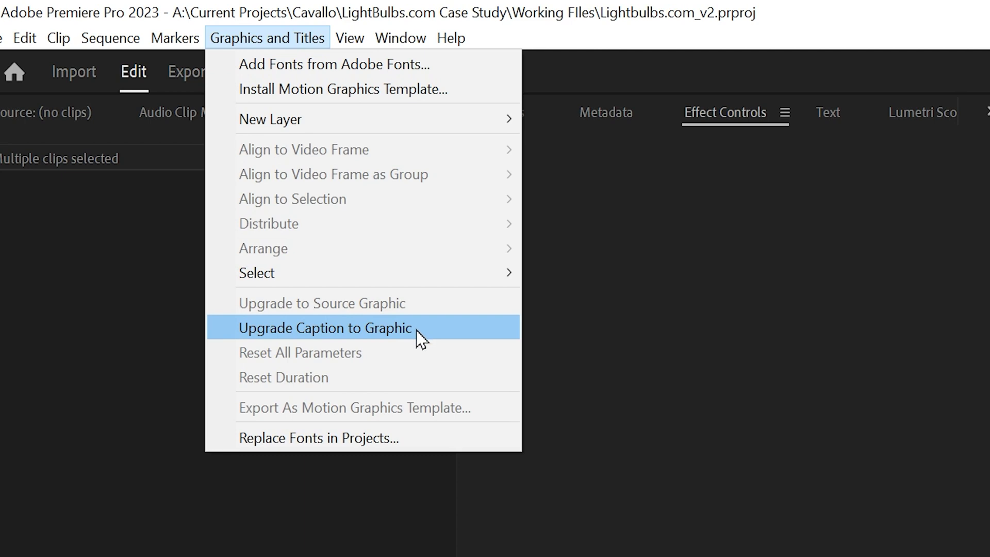
left_click(416, 331)
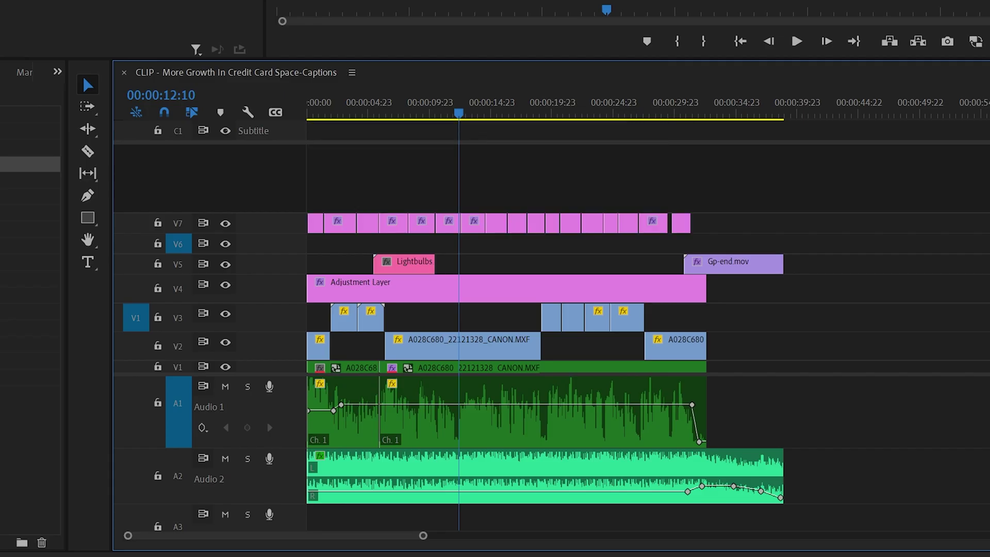
left_click_drag(471, 194, 332, 203)
left_click_drag(752, 177, 338, 225)
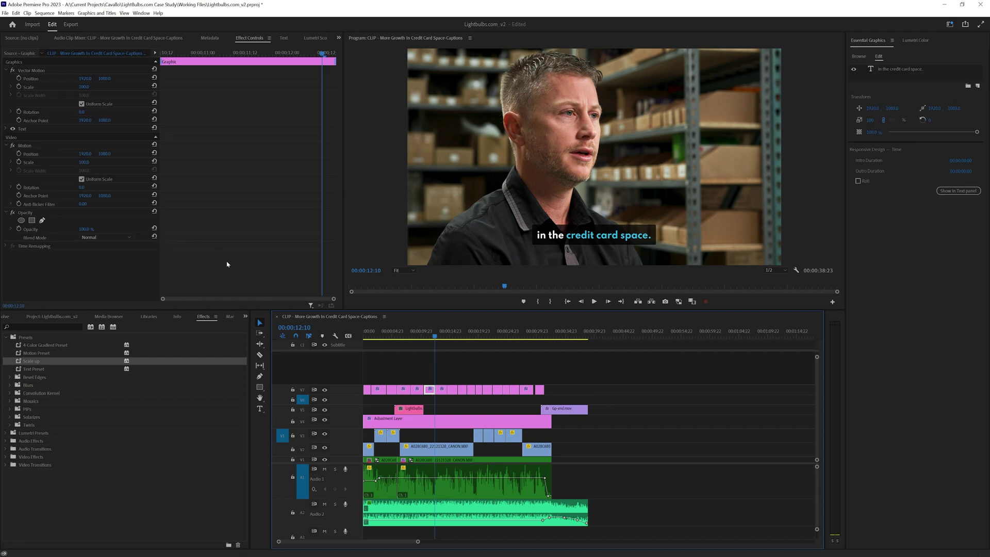
Select every caption graphic on V7 and drop the Scale Up preset onto them.
left_click_drag(227, 259, 14, 67)
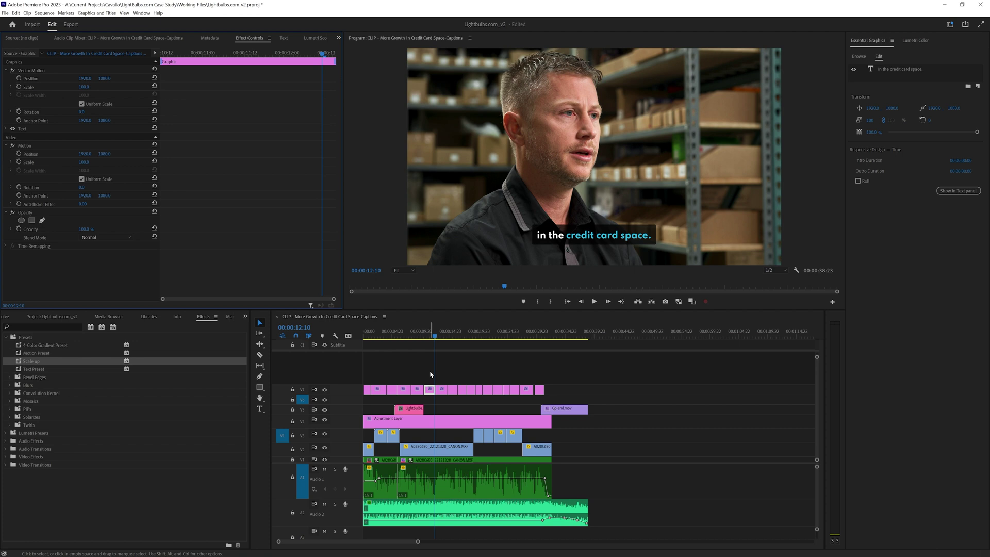
left_click_drag(571, 379, 361, 391)
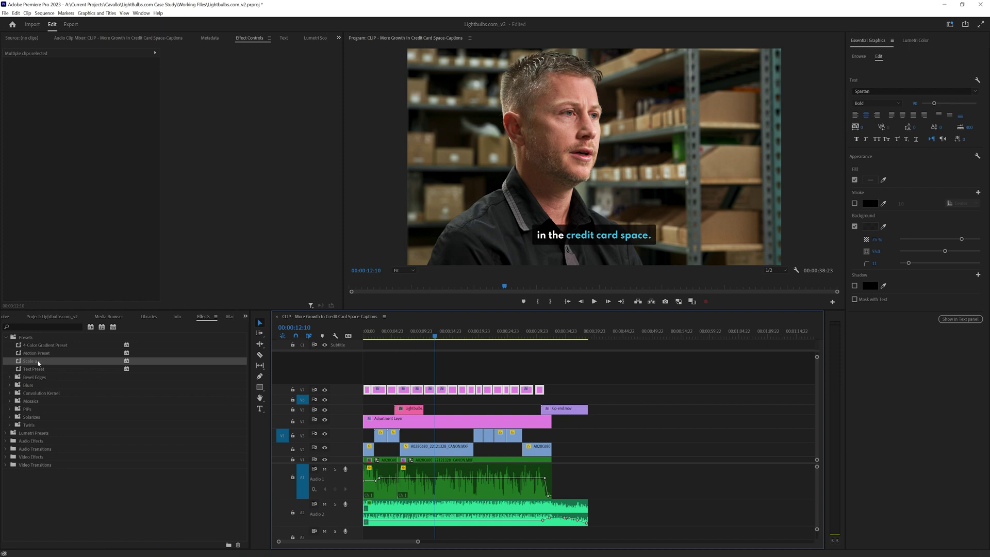
left_click_drag(34, 362, 449, 391)
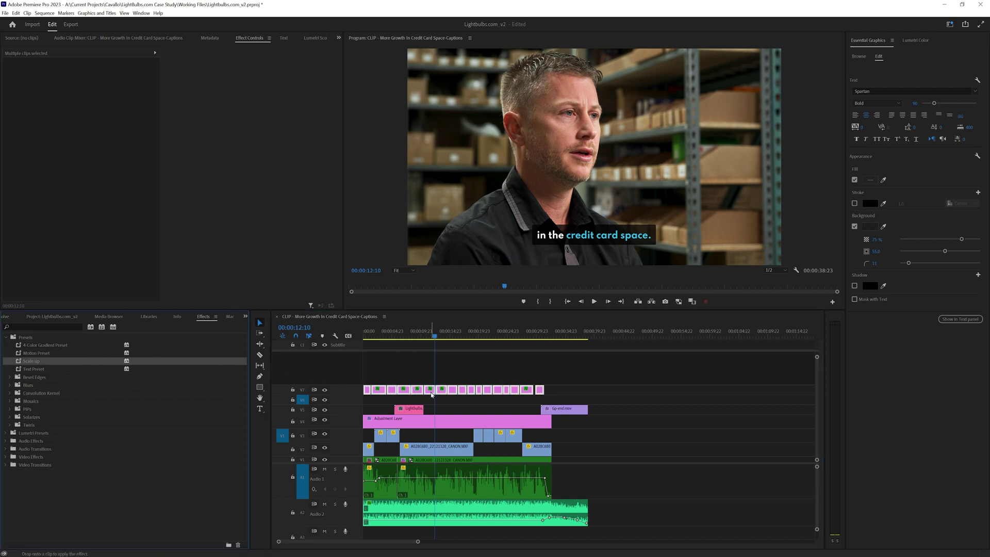
Move the playhead to 00:00:10:01 to preview the 'is more exponential growth' caption.
left_click(421, 335)
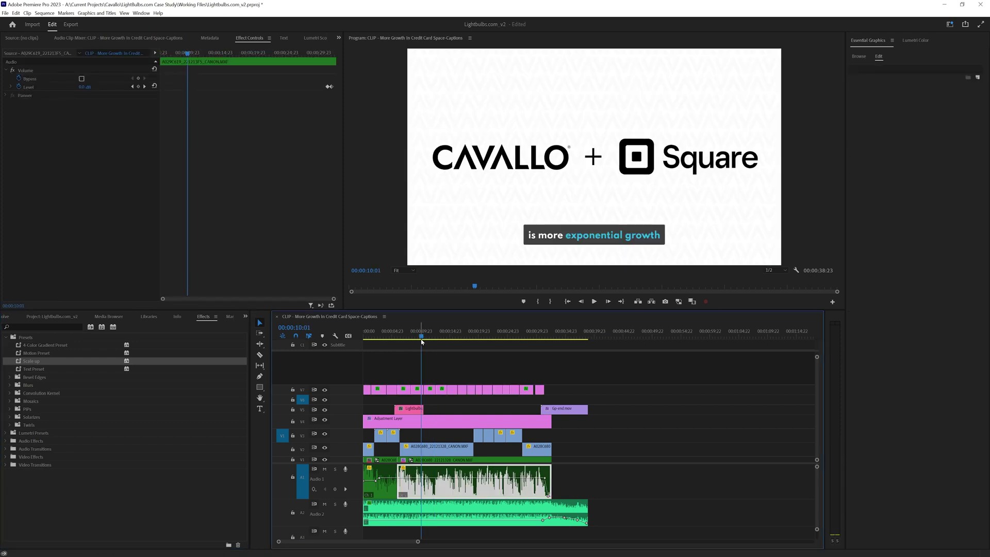